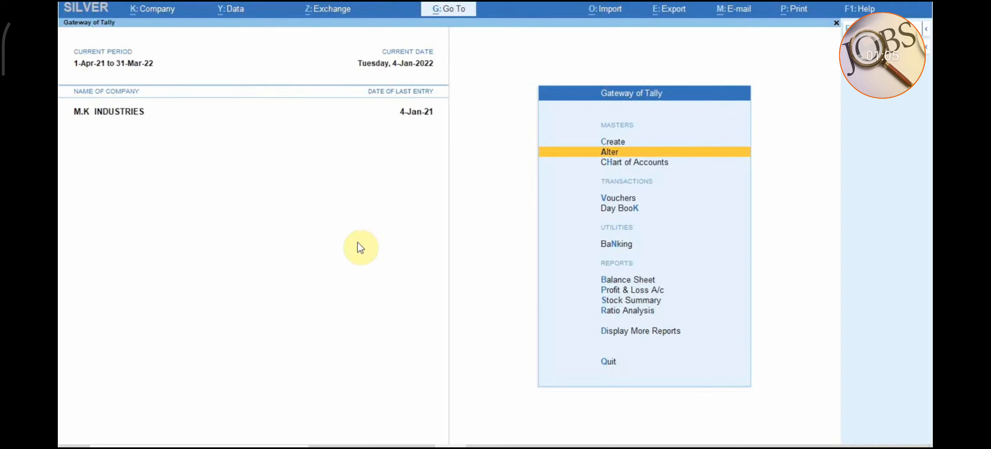
Open the Advance Tax ledger for alteration to review the group it is under, and close it without changes.
key(Return)
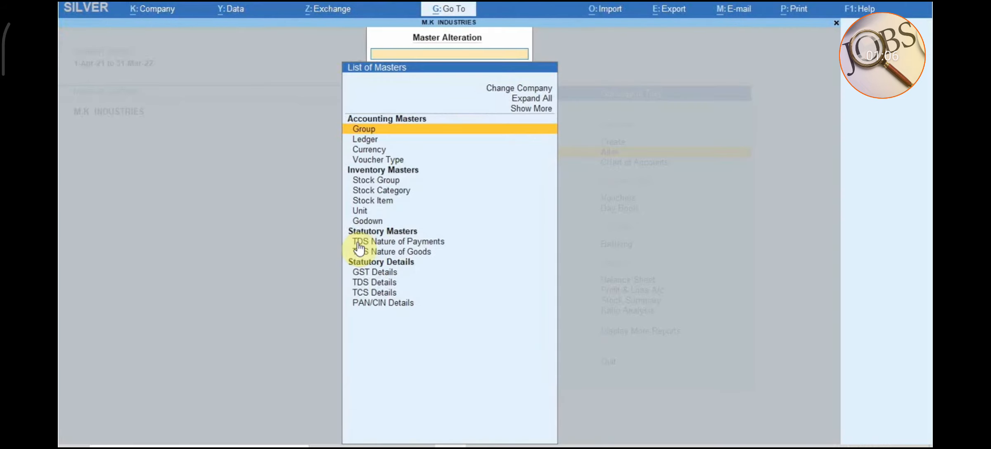
key(Down)
key(Return)
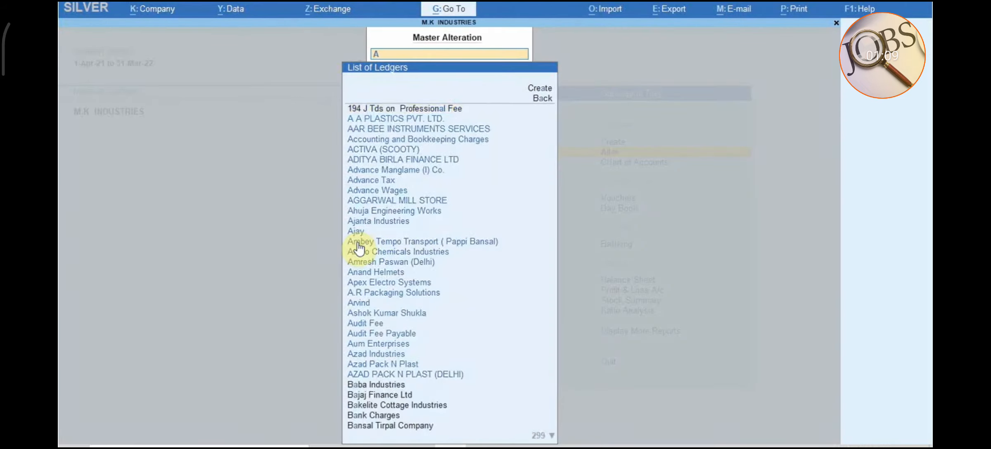
text(Ad)
key(Down)
key(Down)
key(Return)
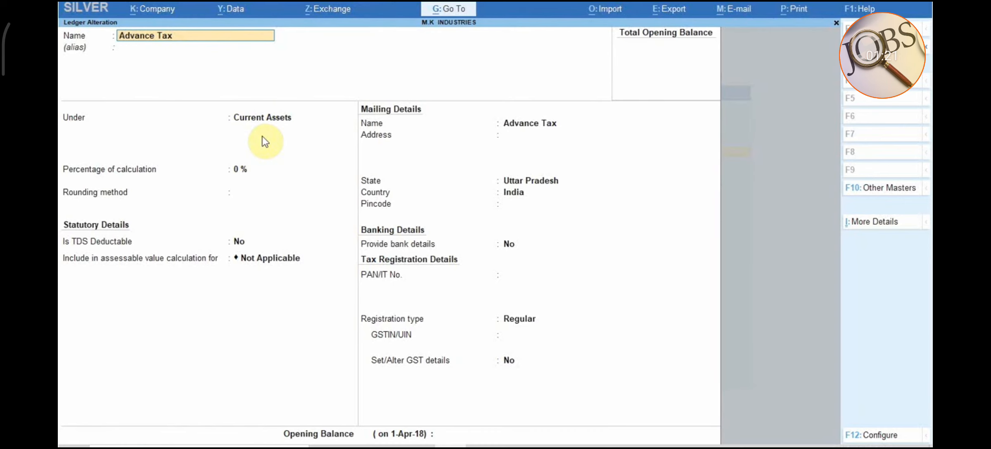
key(Escape)
key(Escape)
Open the Income Tax ledger for alteration to check its group, and return to the Gateway of Tally without changes.
key(Return)
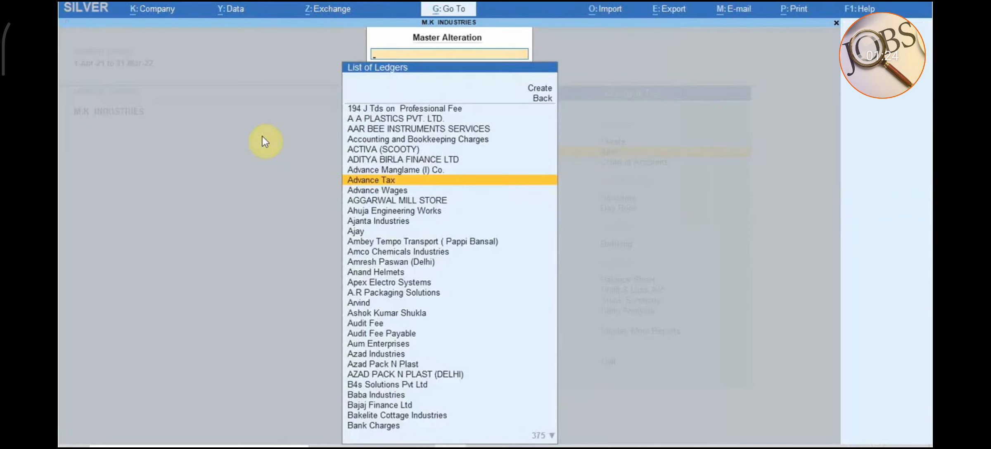
text(Ico)
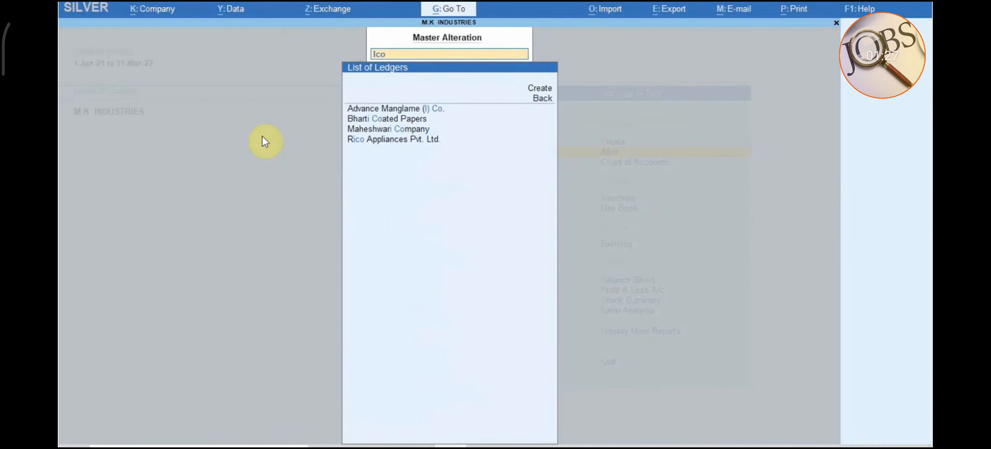
key(BackSpace)
key(BackSpace)
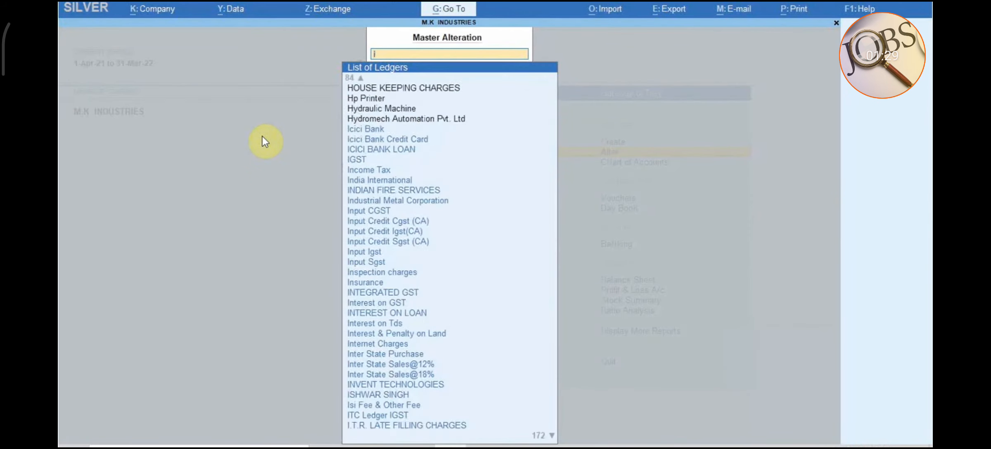
text(nm)
key(BackSpace)
text(come)
key(Return)
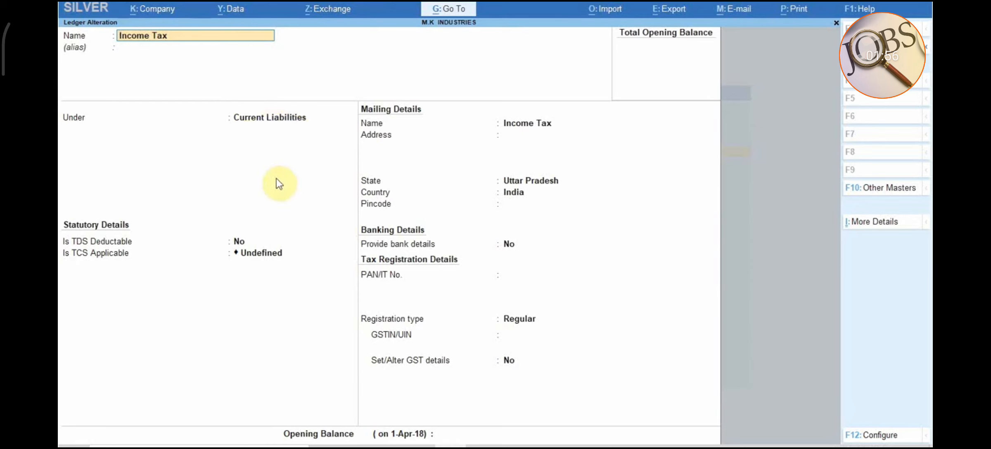
key(Escape)
key(Escape)
key(Escape)
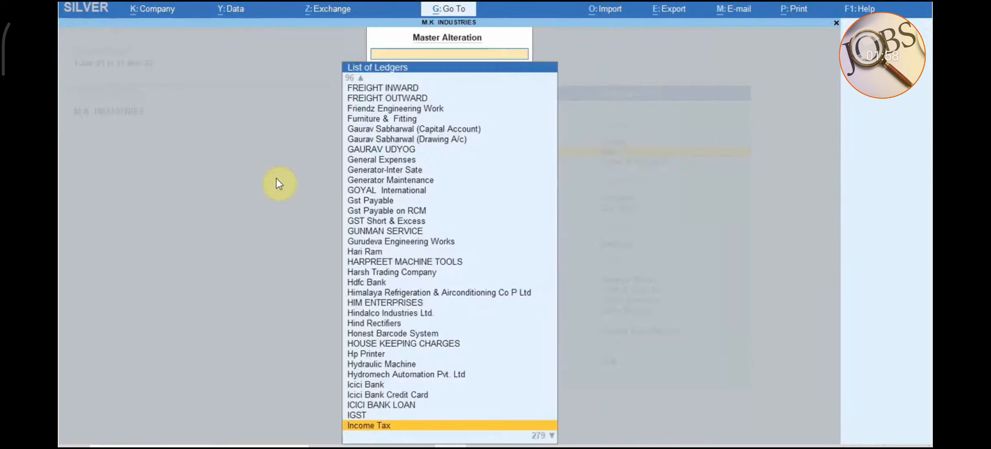
key(Escape)
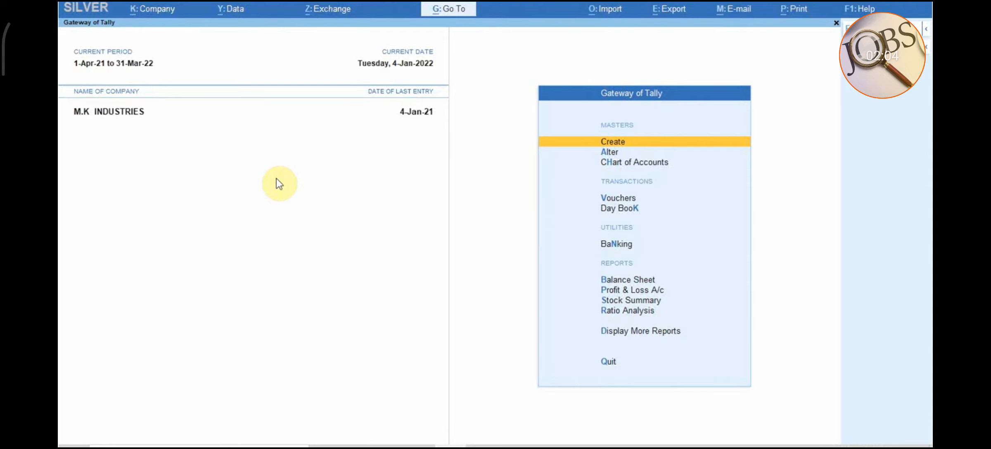
Start a payment voucher from the Icici Bank account and enter Advance Tax with an amount of 1,50,000.
key(v)
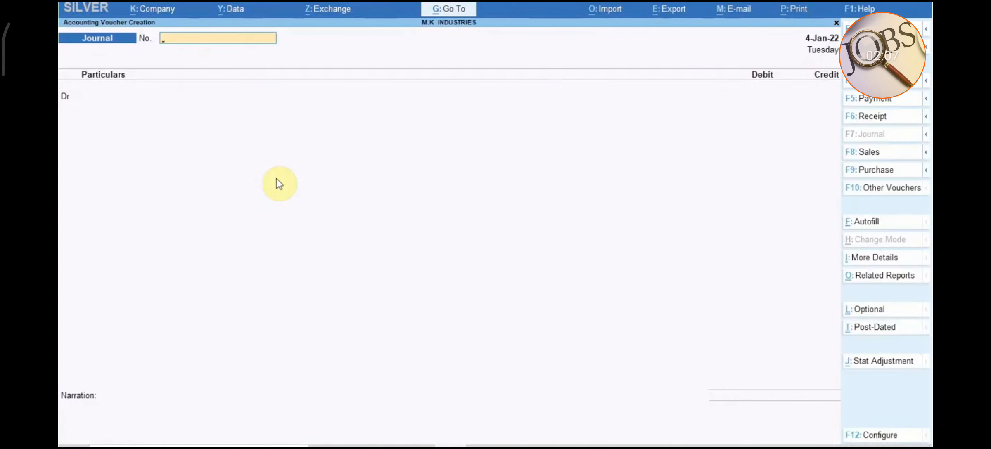
key(F5)
text(Ci)
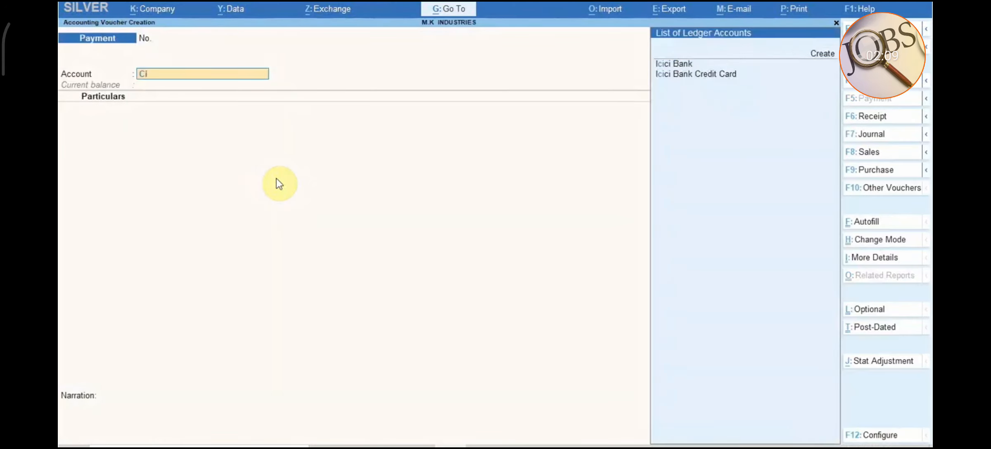
key(Return)
text(Ad)
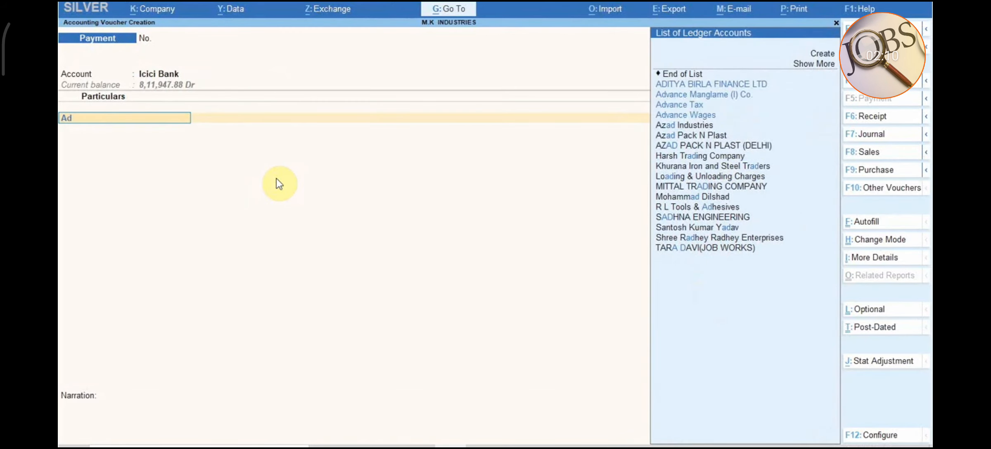
key(Return)
text(1,50,00)
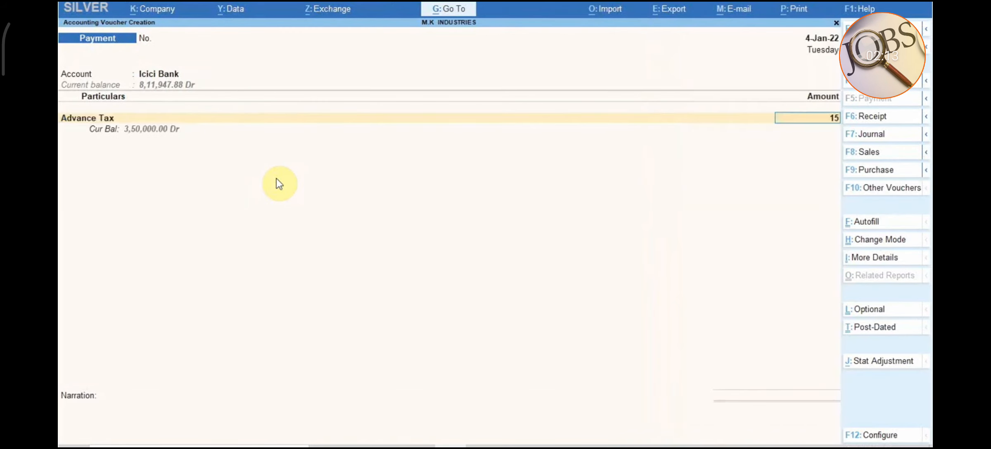
text(0000)
key(Return)
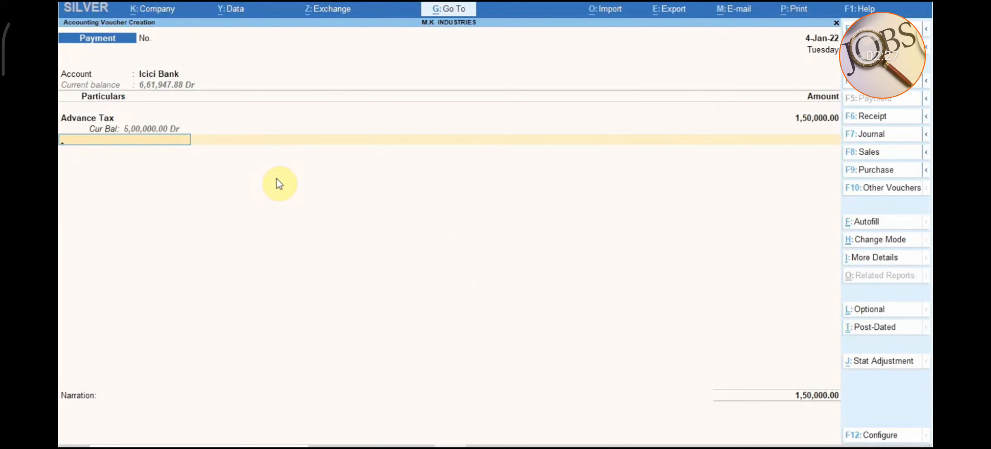
Try to set the payment voucher's date to 12-12-2020.
key(F2)
text(12-12-2020)
key(Return)
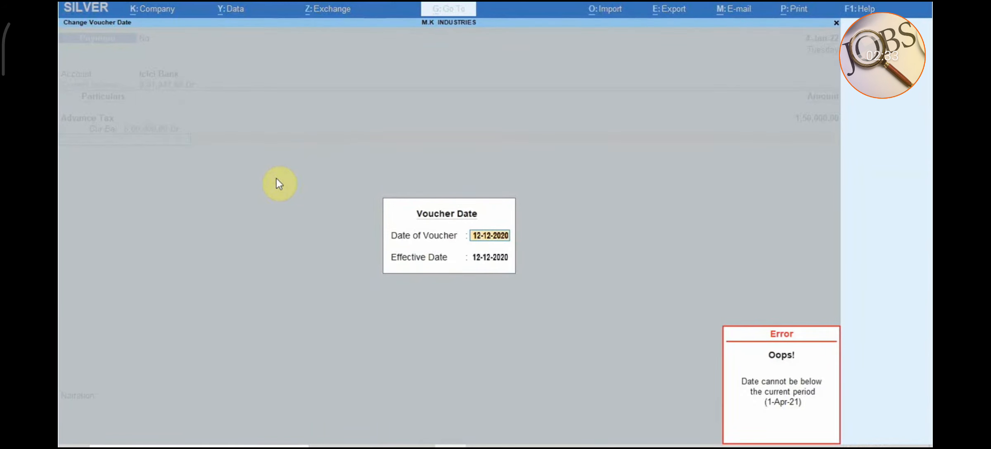
key(BackSpace)
key(Escape)
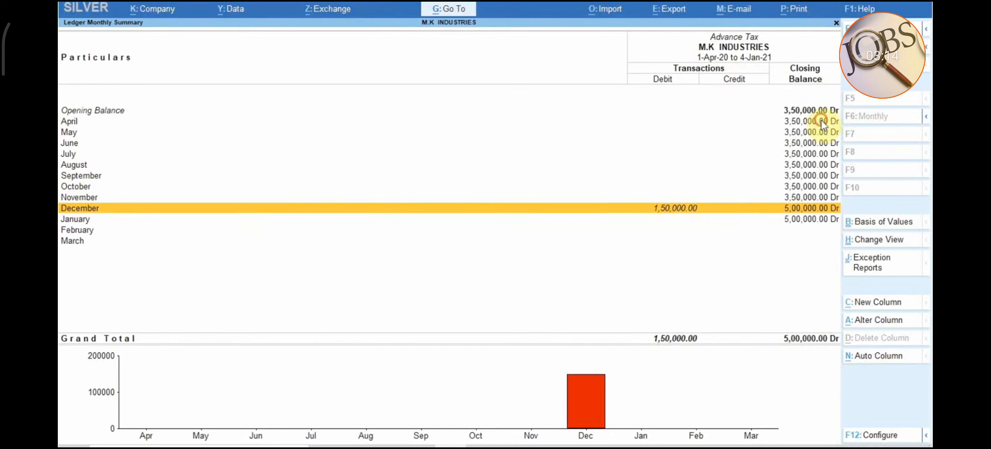
Examine the April and January closing balances in the Advance Tax monthly summary and return to the Gateway of Tally.
click(821, 122)
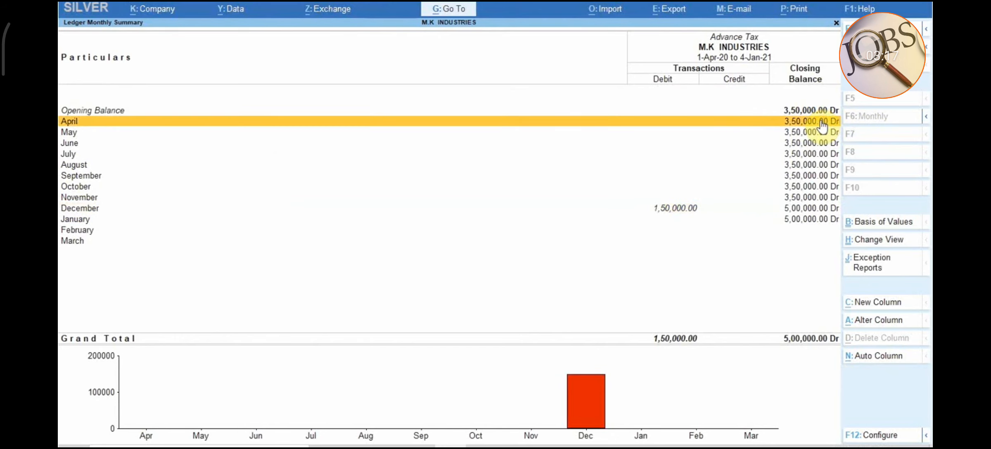
click(720, 220)
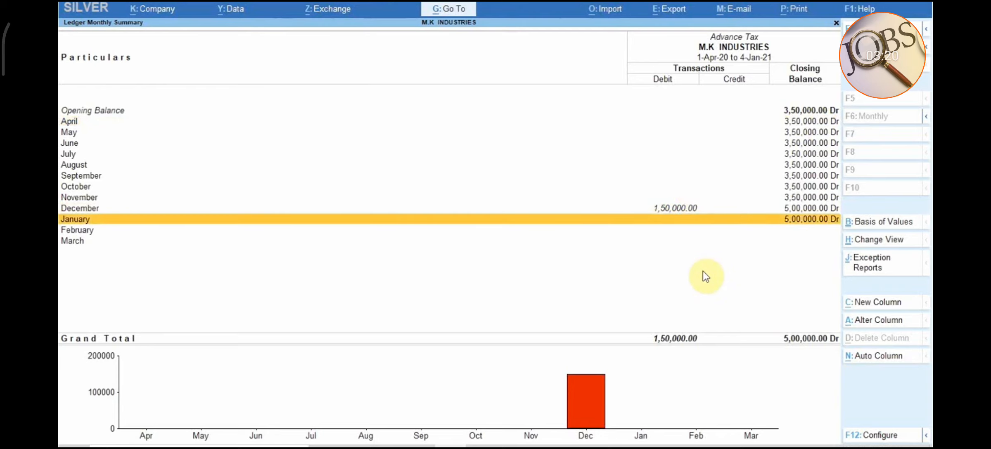
key(Escape)
key(Escape)
key(Escape)
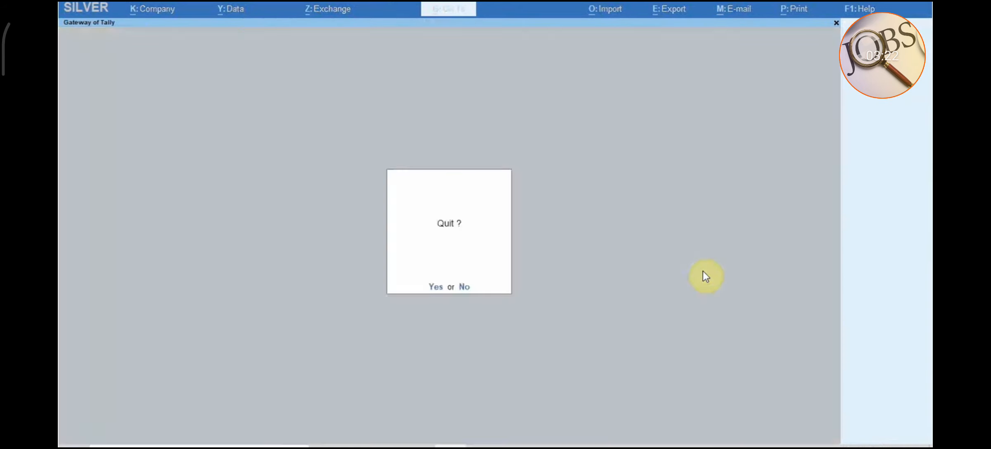
key(Escape)
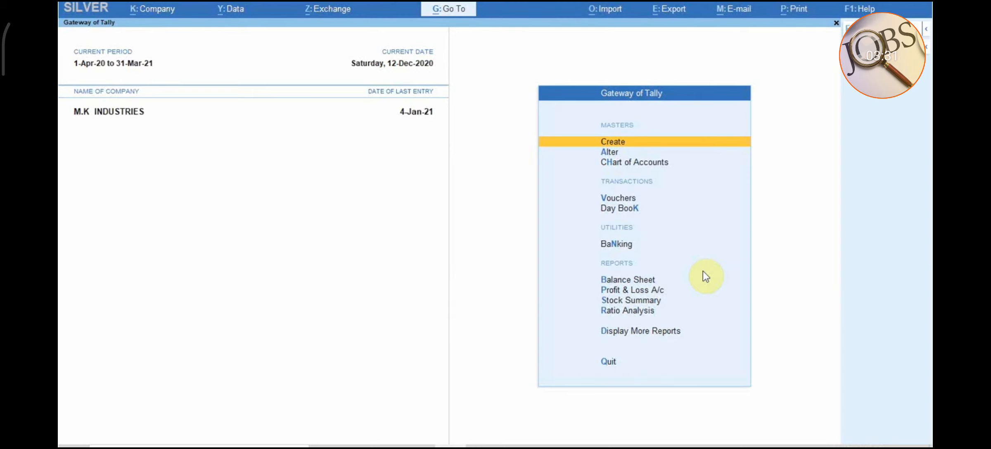
Create a payment voucher from the Icici Bank account and enter Income Tax with an amount of 2,00,000.
key(v)
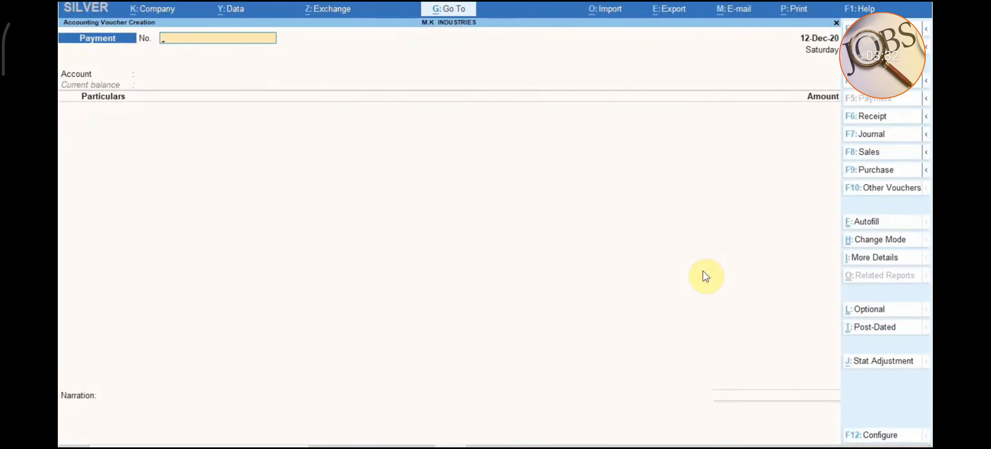
key(Return)
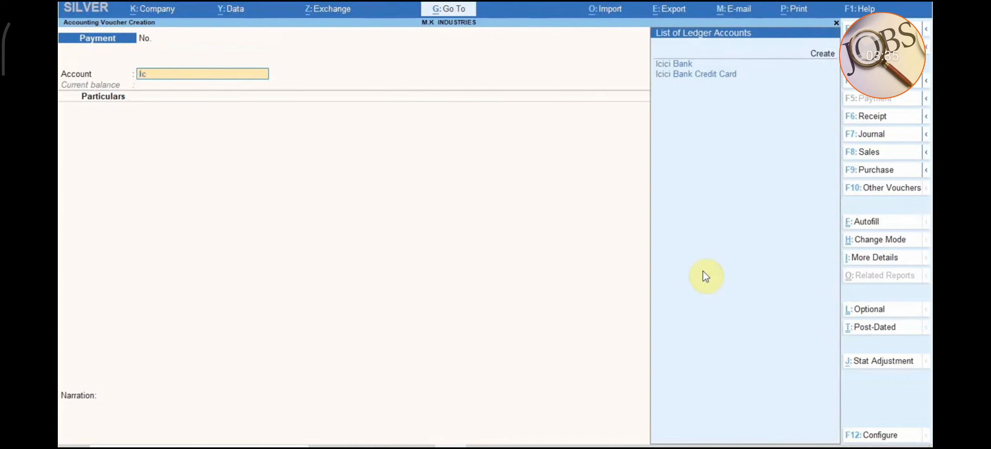
key(Return)
text(Inco)
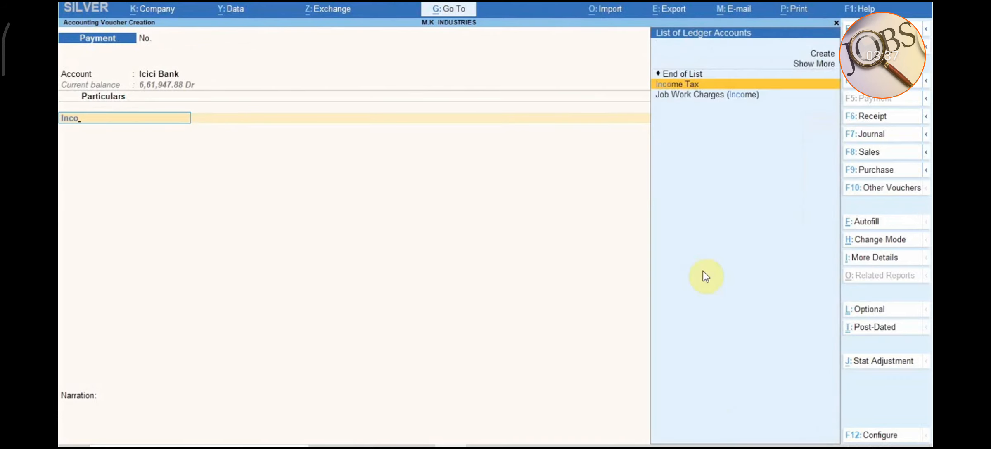
key(Return)
text(2,00,0)
text(00)
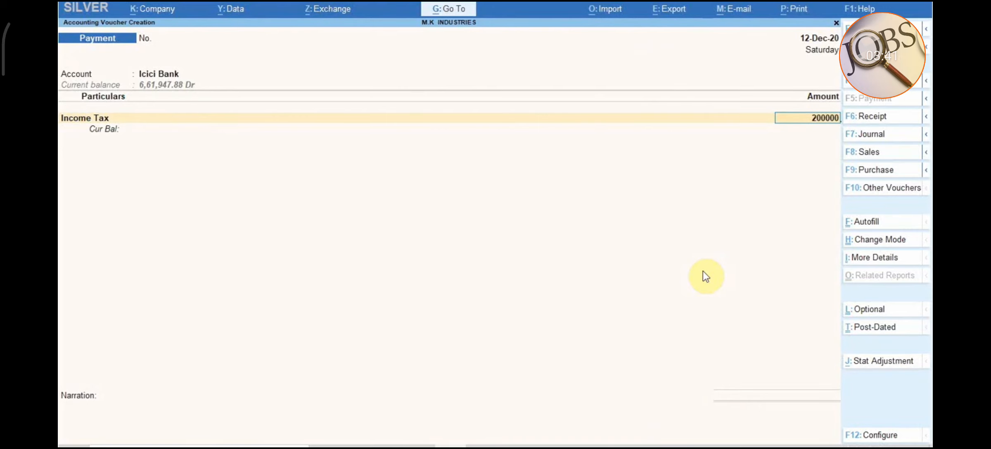
key(Return)
key(Return)
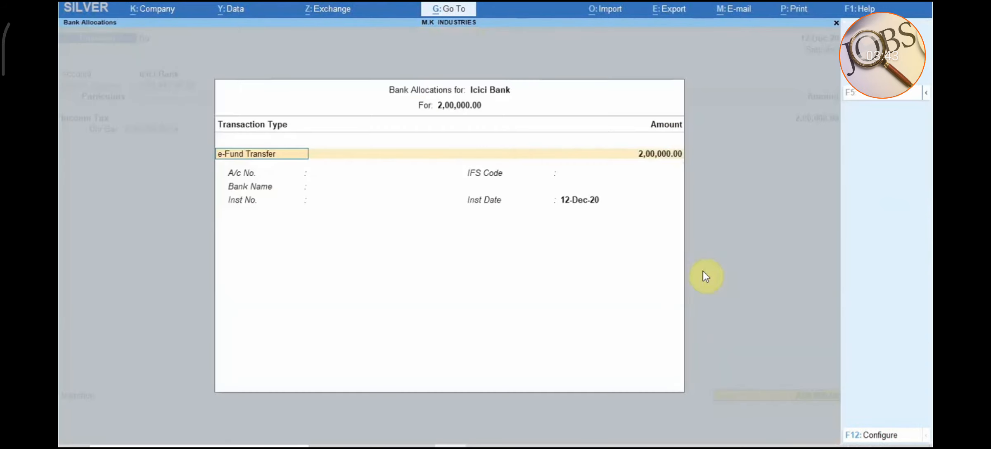
Accept the Icici Bank allocation as an e-Fund Transfer, leaving the account and bank details blank.
key(Return)
key(Return)
key(Return)
key(Return)
key(Return)
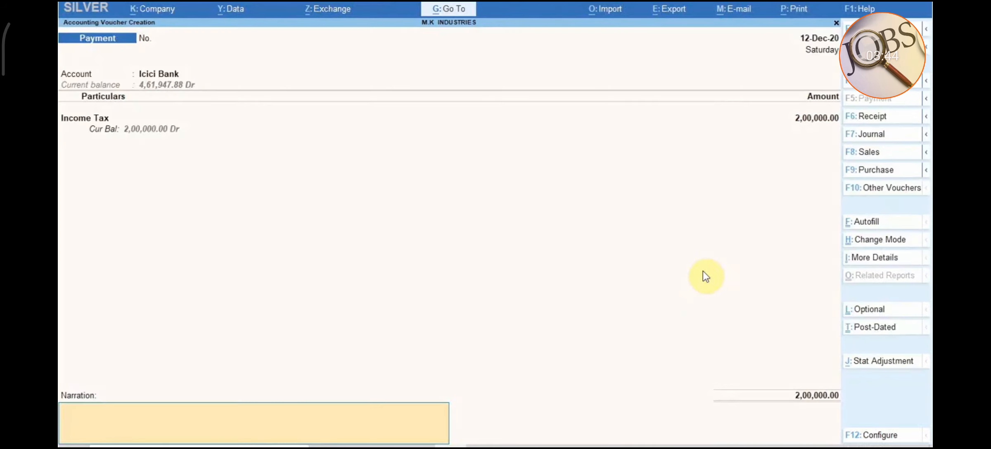
Try to set the Income Tax payment voucher's date to 27-6-2021.
key(F2)
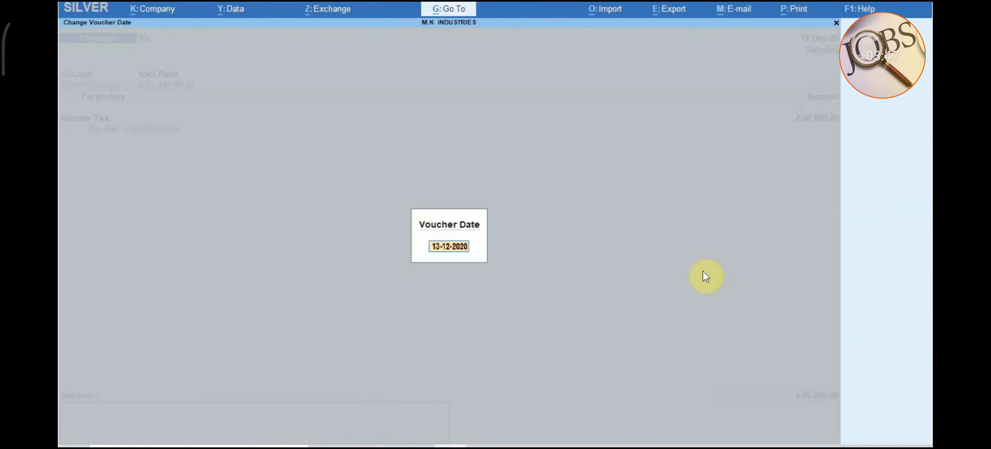
text(27-6-2021)
key(Return)
key(Escape)
key(Escape)
Change the current period to run from 1-4-2021 to 31-3-2022.
key(alt+F2)
text(1-4-2021)
key(Return)
text(31-3-20)
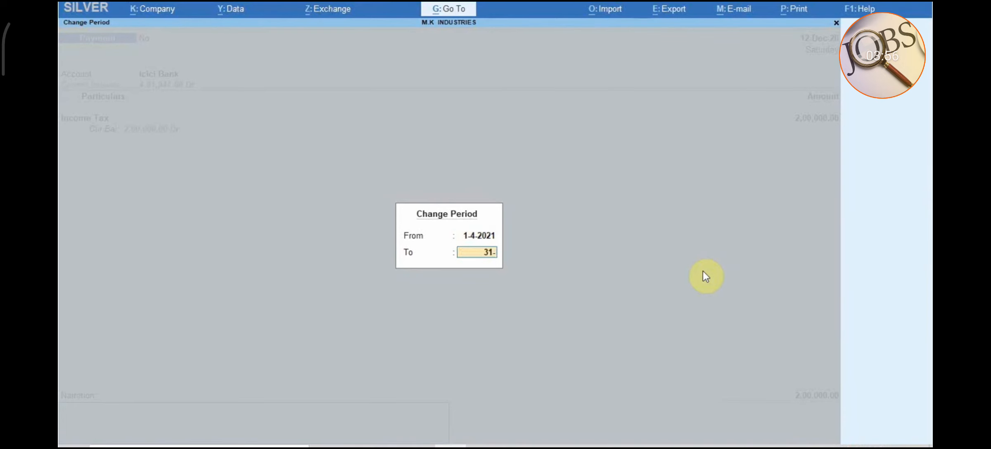
text(22)
key(Return)
Set the Income Tax payment voucher's date to 27-6-2021 within the new period.
key(F2)
text(27-66-)
key(BackSpace)
key(BackSpace)
text(-2021)
key(Return)
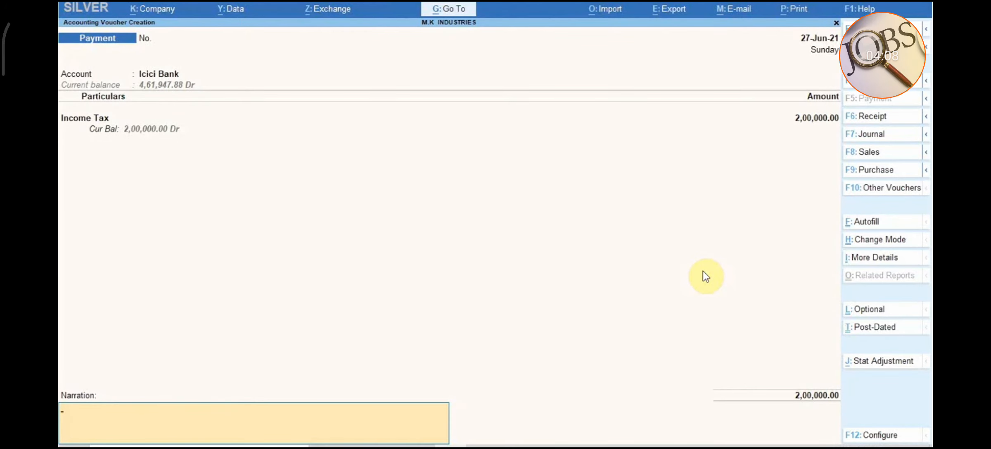
Save the Income Tax payment voucher without a narration and return to the Gateway of Tally.
key(Return)
key(Return)
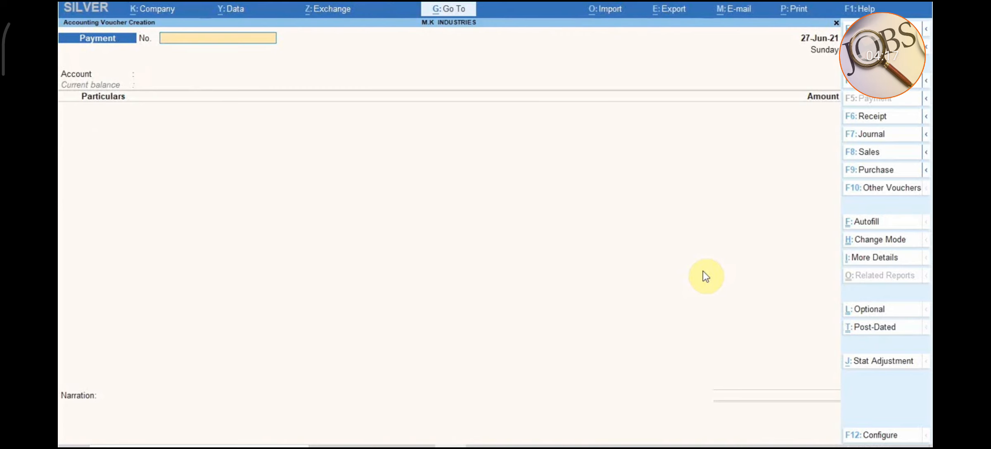
key(Escape)
key(Escape)
key(Escape)
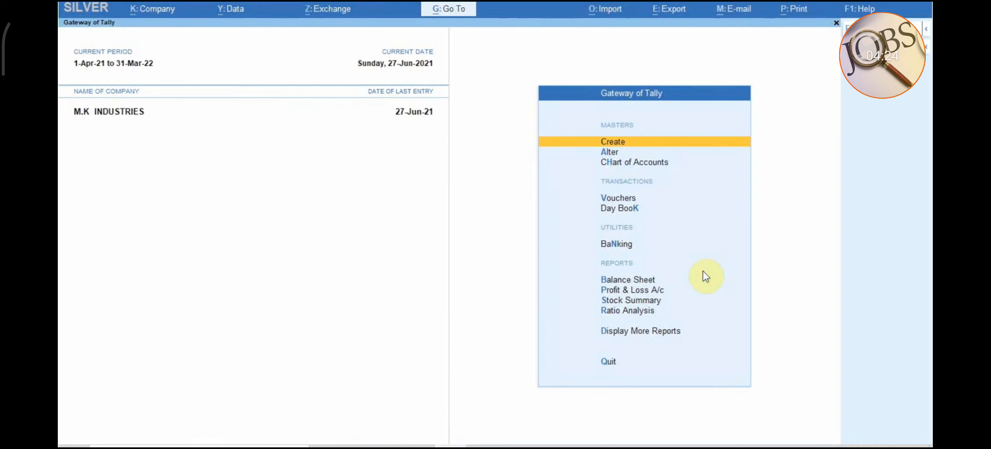
Open the Balance Sheet and drill down into Current Liabilities.
key(b)
key(Down)
key(Down)
key(Down)
key(Down)
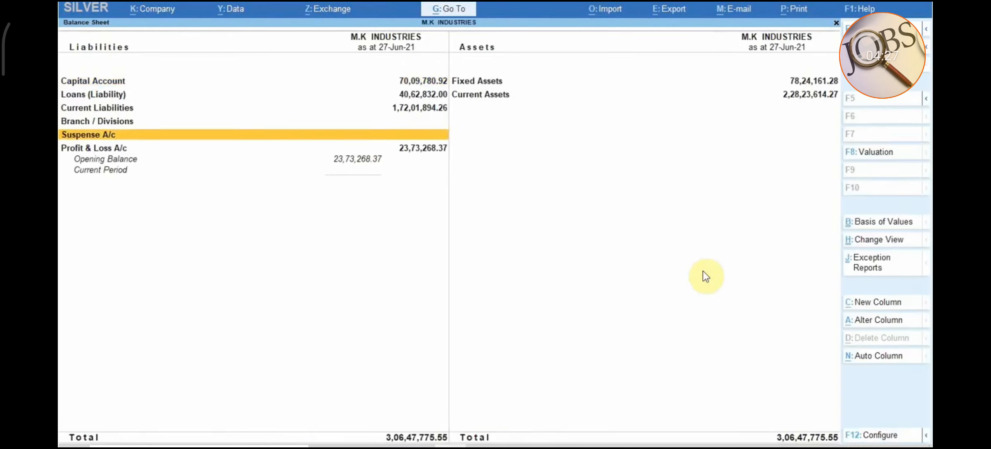
key(Up)
key(Up)
key(Return)
Open the monthly summary of the Income Tax ledger from Current Liabilities and mark its June line.
key(Down)
key(Down)
key(Down)
key(Down)
key(Down)
key(Down)
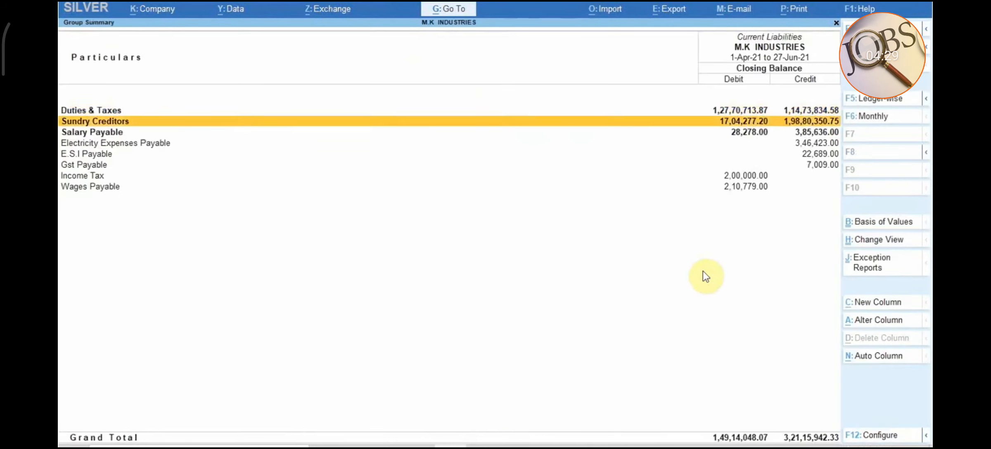
key(Down)
key(Up)
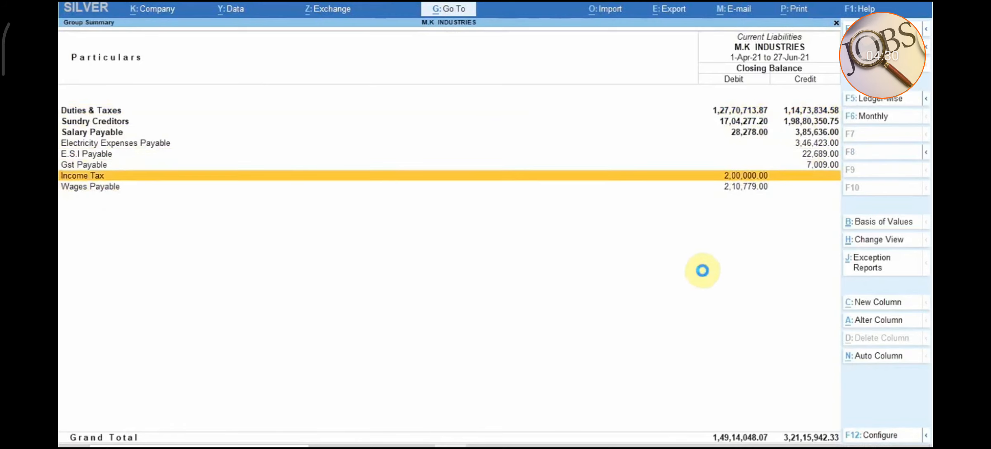
key(Return)
key(space)
key(space)
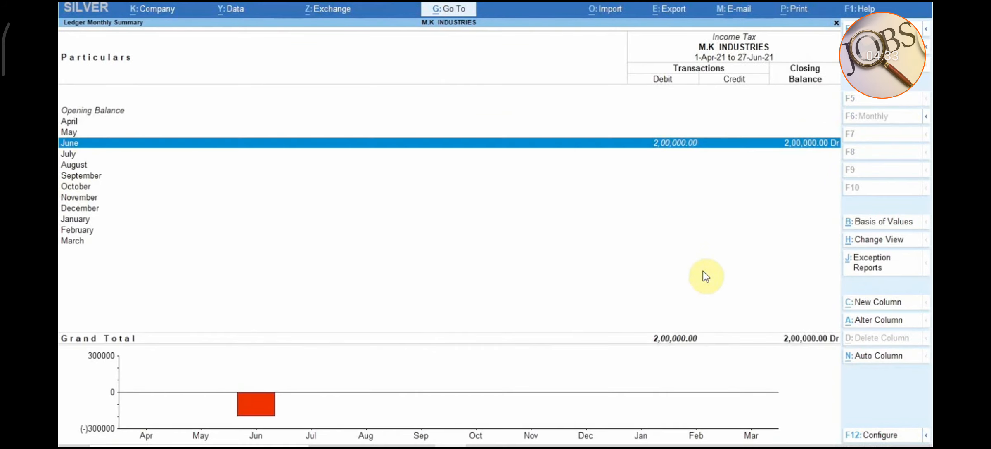
Leave the Income Tax ledger summary, reopen the Balance Sheet and mark Current Assets.
key(Escape)
key(Escape)
key(Escape)
key(Escape)
key(Escape)
key(b)
key(Right)
key(Down)
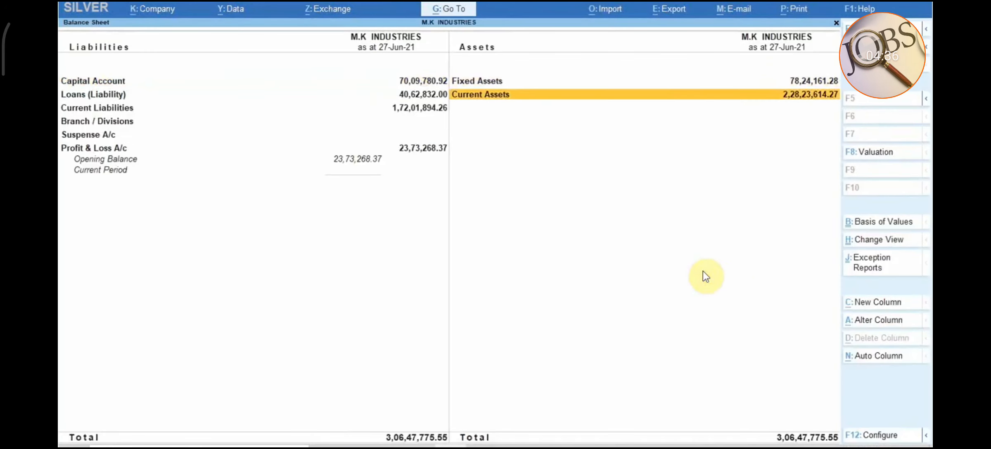
Drill down from Current Assets into the monthly summary of the Advance Tax ledger.
key(Return)
key(Down)
key(Down)
key(Down)
key(Down)
key(Down)
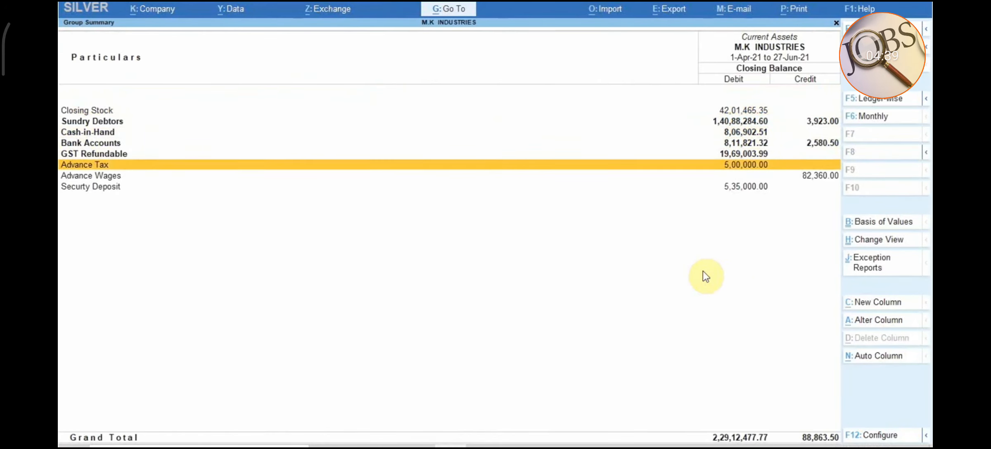
key(Return)
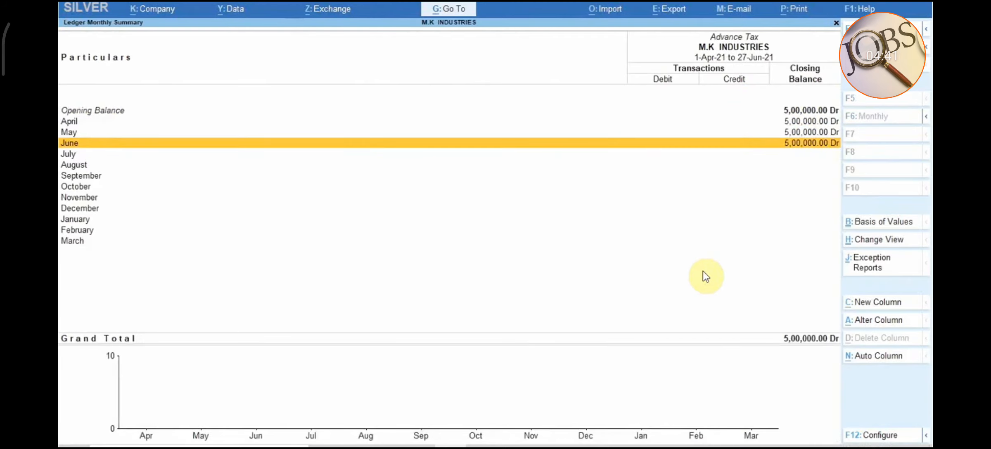
Set the period of the Advance Tax monthly summary to 1-4-2020 through 31-3-2021.
key(F2)
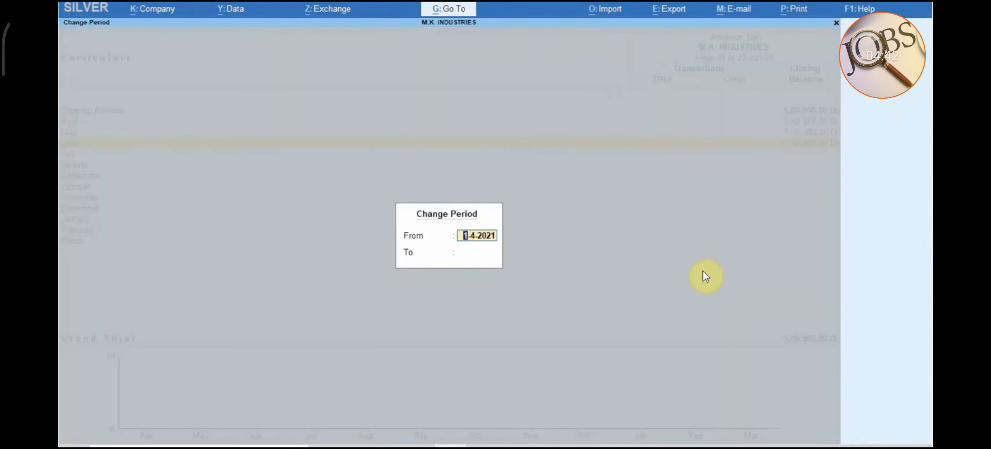
text(1-4-2020)
key(Return)
text(3)
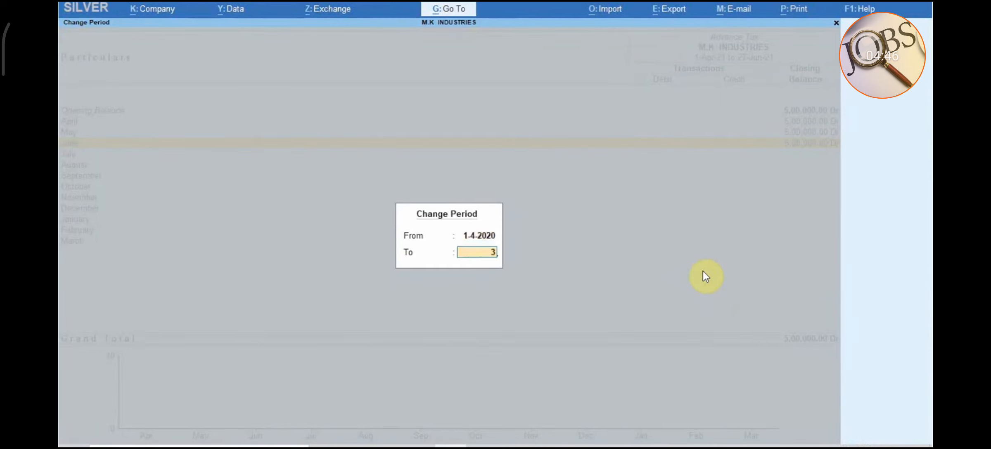
text(1-3-2021)
key(Return)
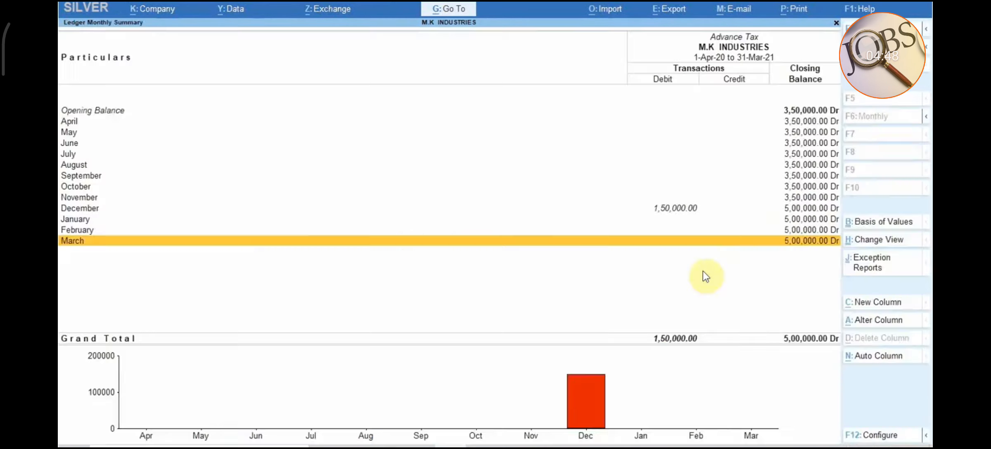
Examine the Advance Tax ledger's monthly balances from March back to April and the December debit.
key(Up)
key(Up)
key(Up)
key(Up)
key(Up)
key(Up)
key(Up)
key(Up)
key(Up)
key(Up)
key(Up)
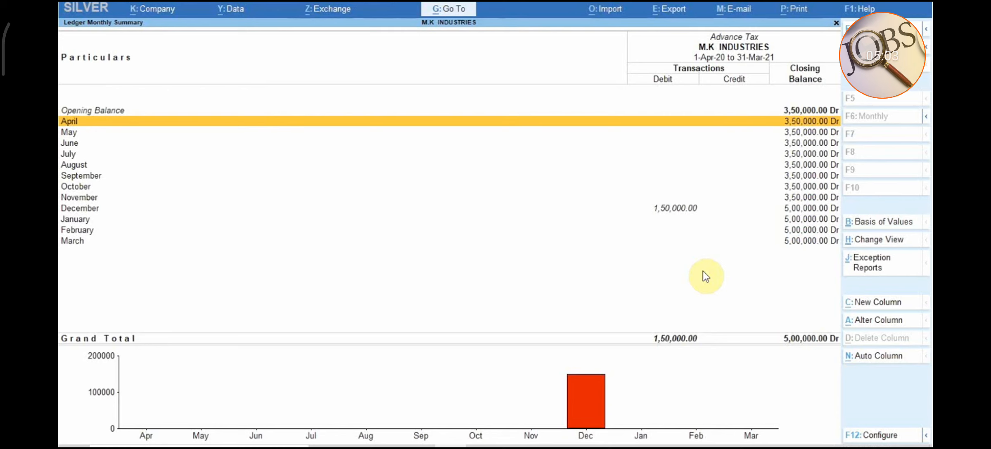
click(681, 211)
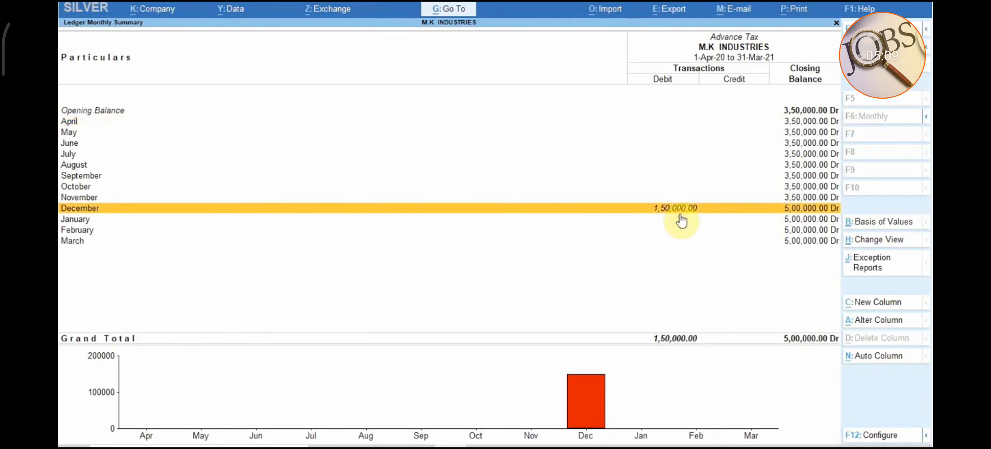
Open the Advance Tax ledger's April vouchers and add a Journal voucher from there, leaving the voucher number blank.
click(793, 124)
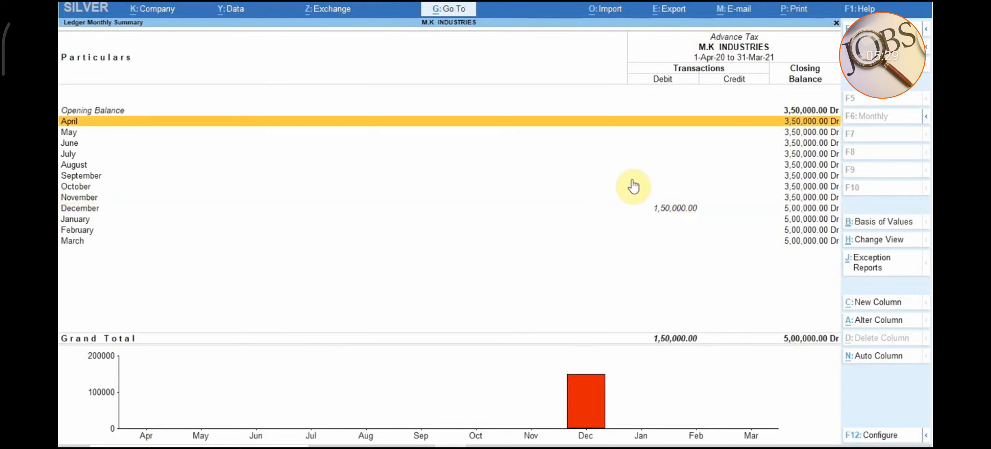
key(Return)
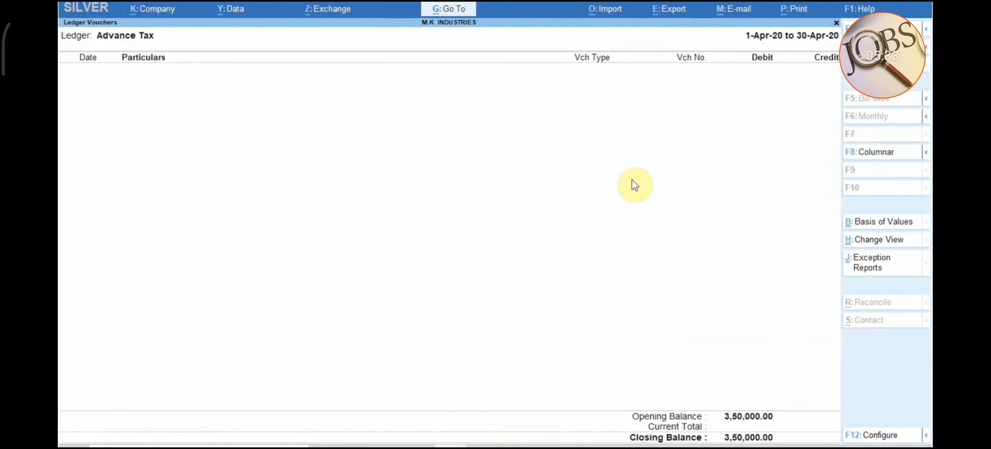
key(alt+a)
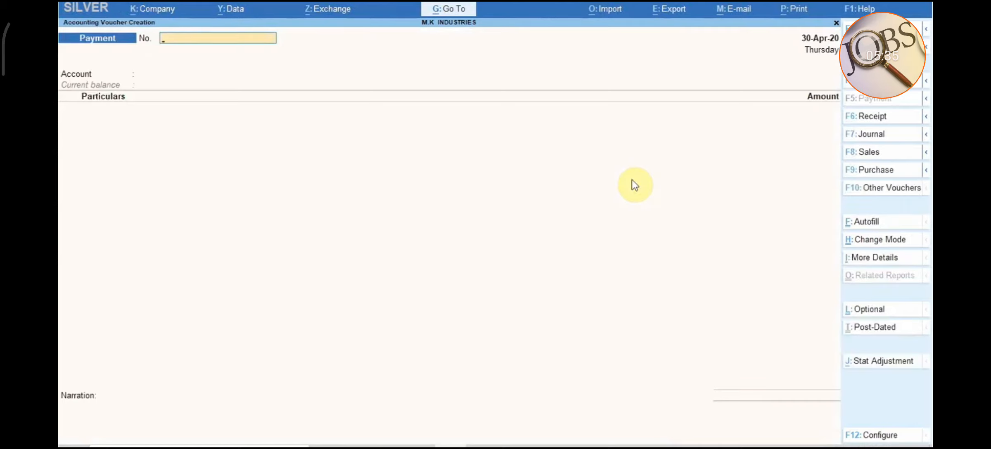
key(F7)
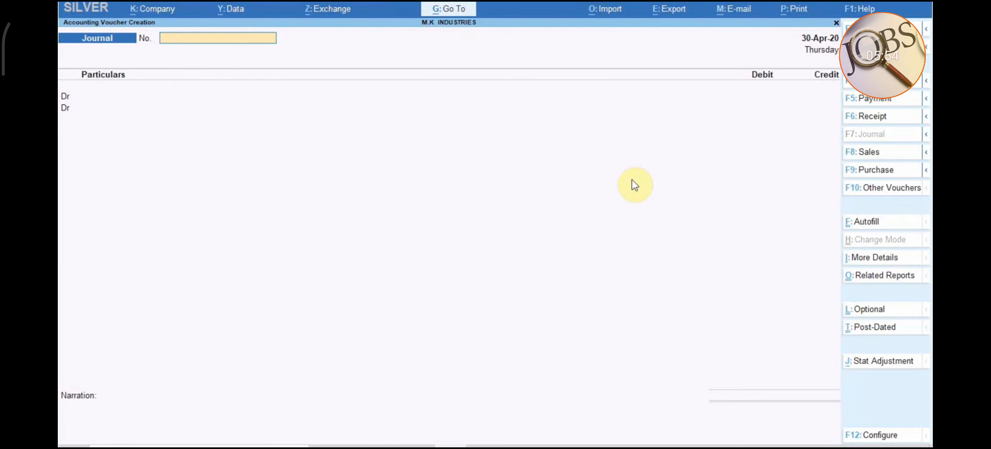
key(Return)
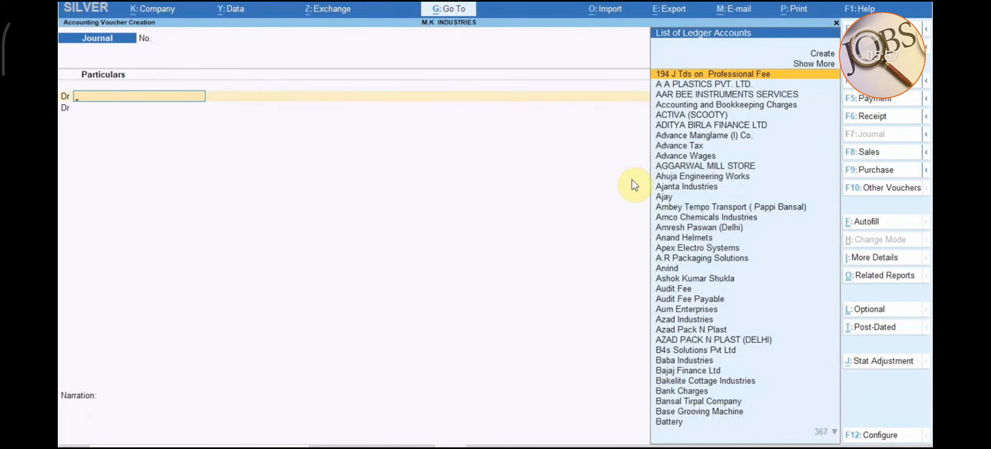
Work out 350000/2 in the calculator and return to the journal voucher.
key(ctrl+n)
text(350000/2)
key(Return)
key(ctrl+m)
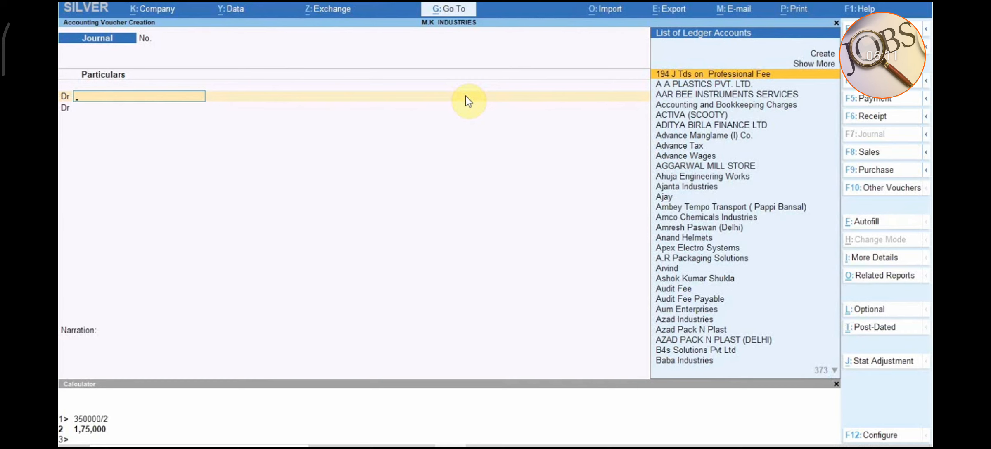
Debit the first partner's drawing account with 1,75,000 in the journal voucher.
text(Draw)
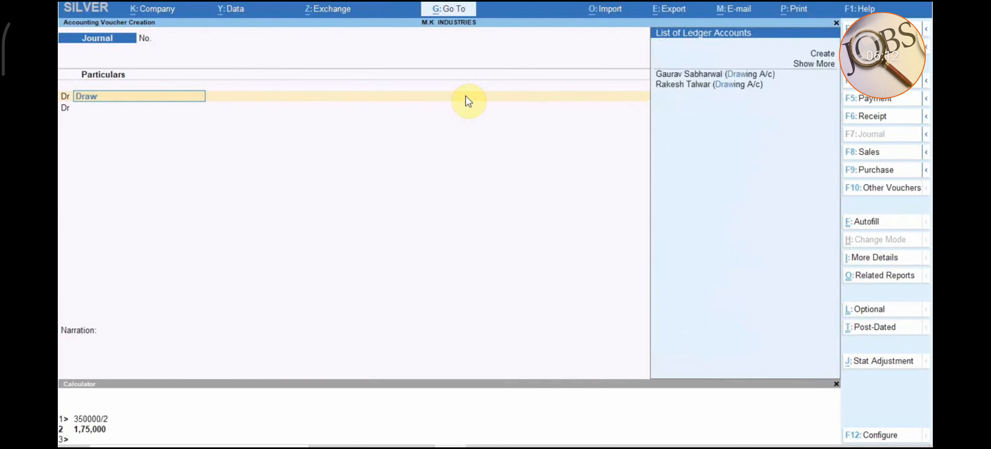
key(Down)
key(Return)
text(175000)
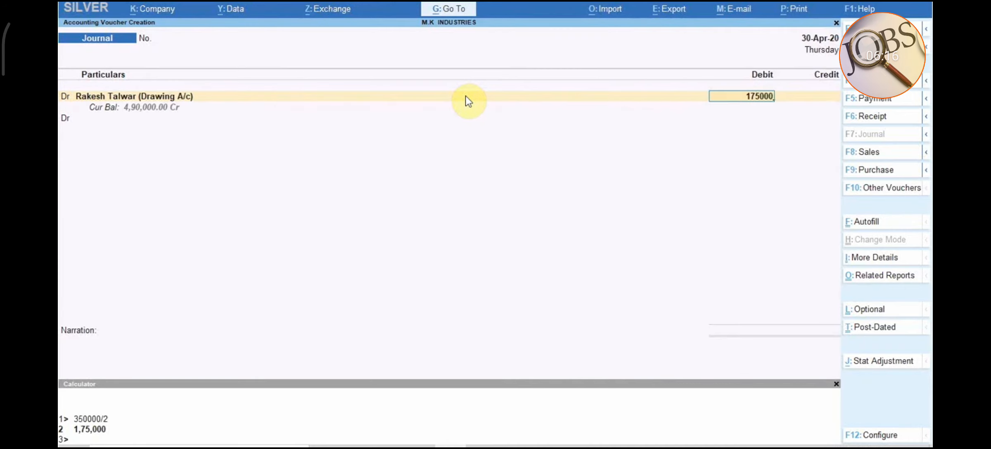
key(Return)
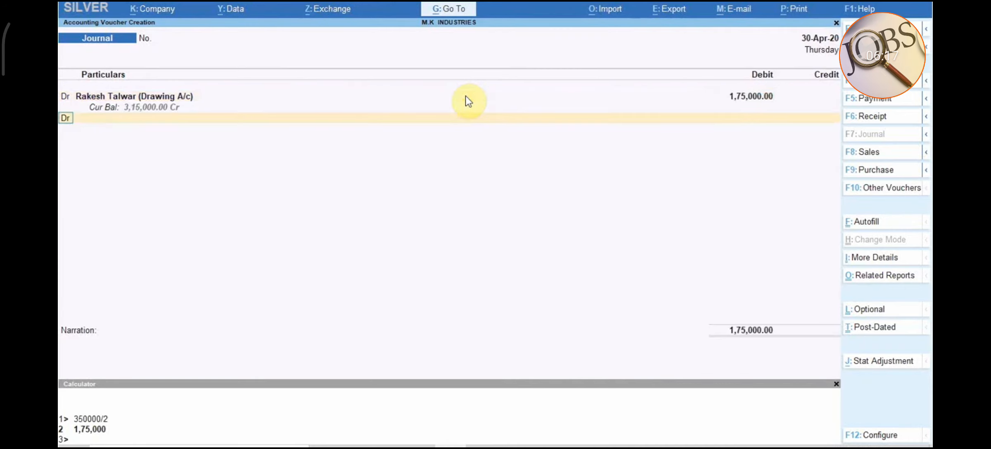
Debit the second partner's drawing account with 1,75,000 and credit Advance Tax with 3,50,000.
key(Return)
text(renu)
key(Down)
key(Down)
key(Return)
text(1,75,000)
key(Return)
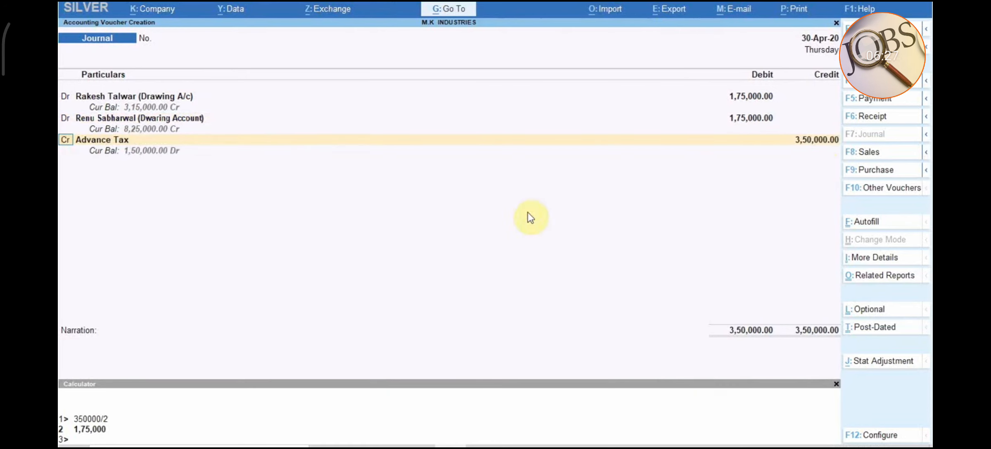
Go back to the journal voucher's number field and change the current period to 1-4-2020 through 31-3-2021.
key(Return)
key(Return)
key(Return)
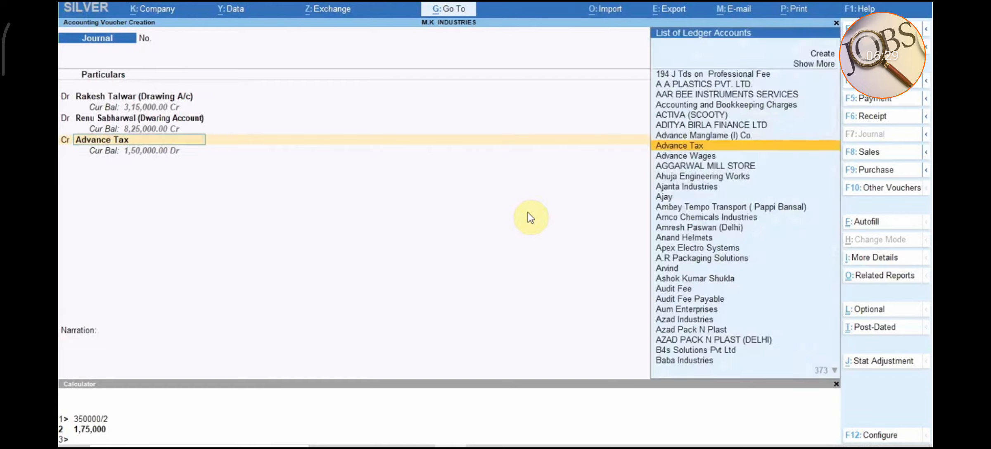
key(Return)
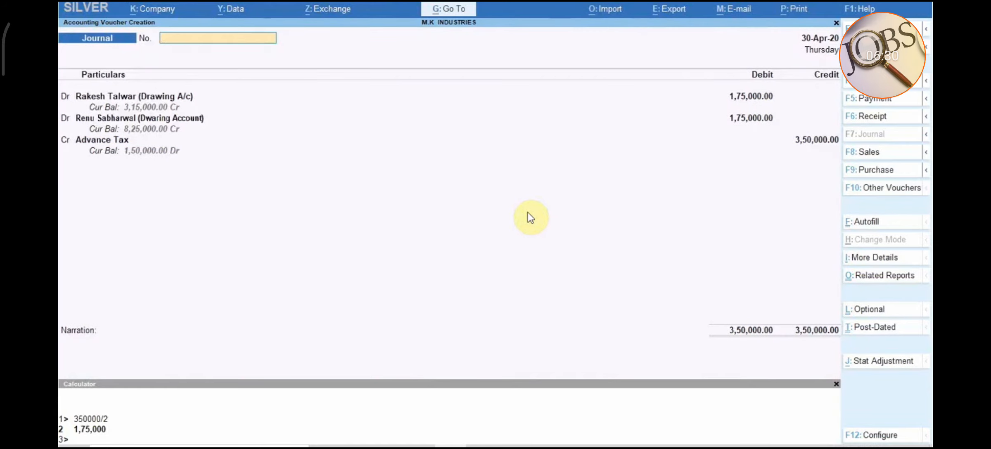
key(alt+F2)
text(1)
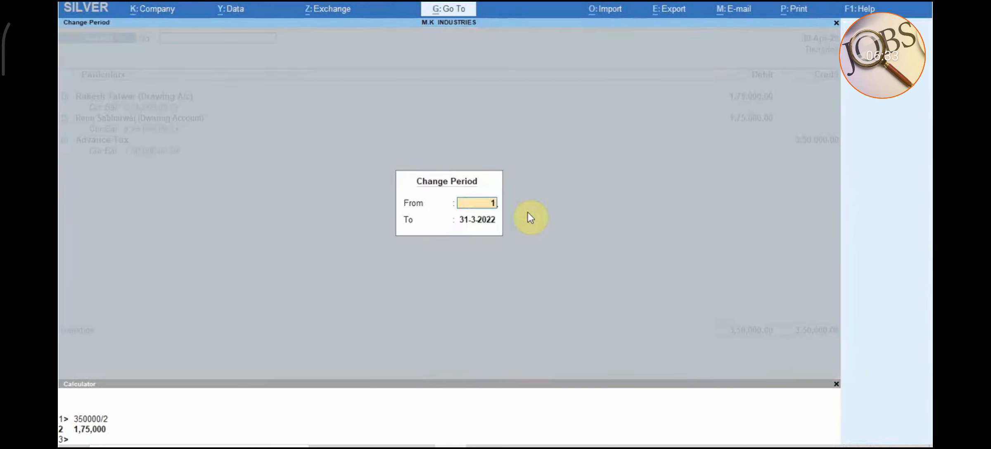
text(-4-20202)
key(Return)
text(31-33-)
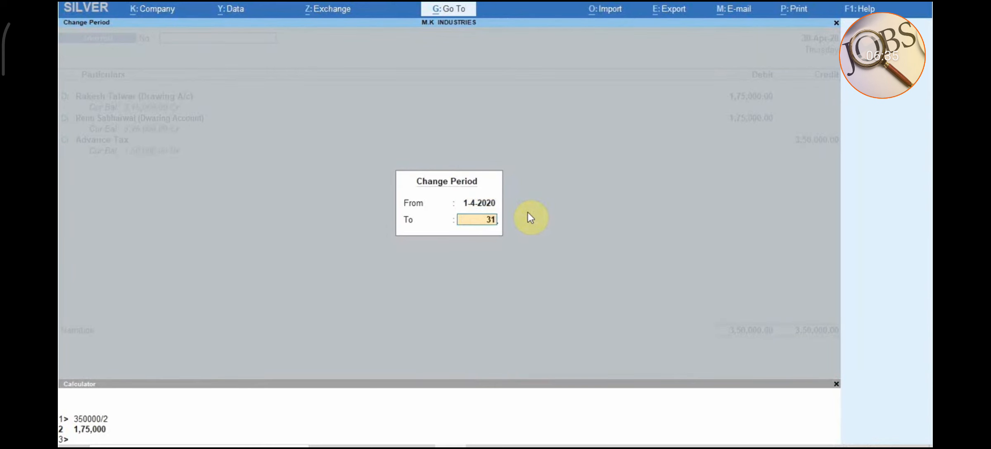
key(BackSpace)
key(BackSpace)
text(-2021)
key(Return)
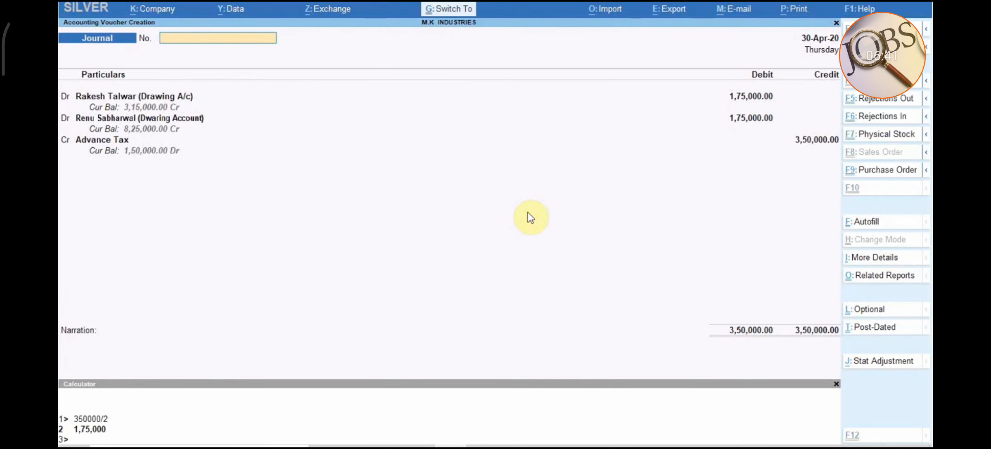
Save the journal voucher without a narration and return to the Advance Tax monthly summary to check the opening balance.
key(ctrl+a)
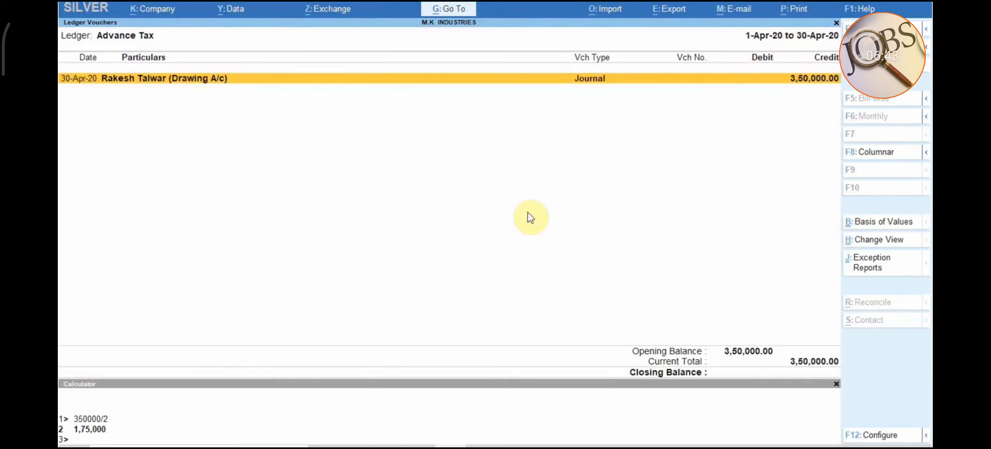
key(F6)
click(812, 111)
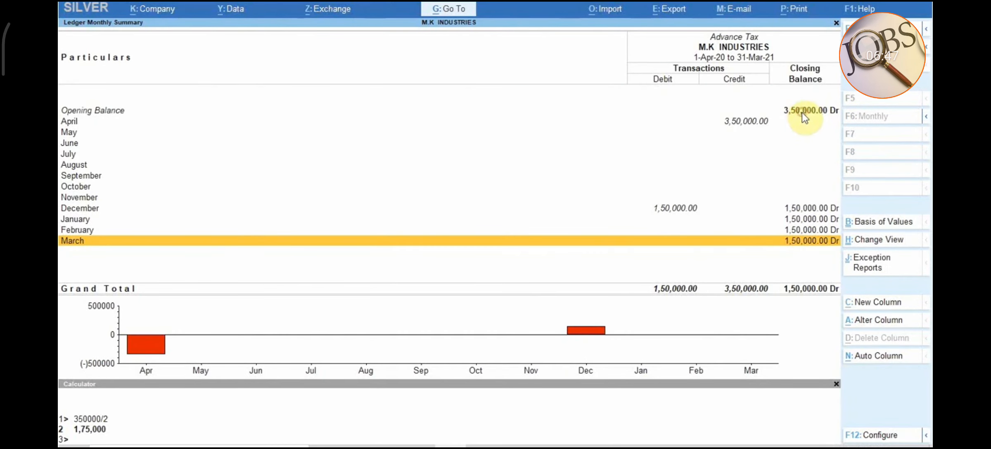